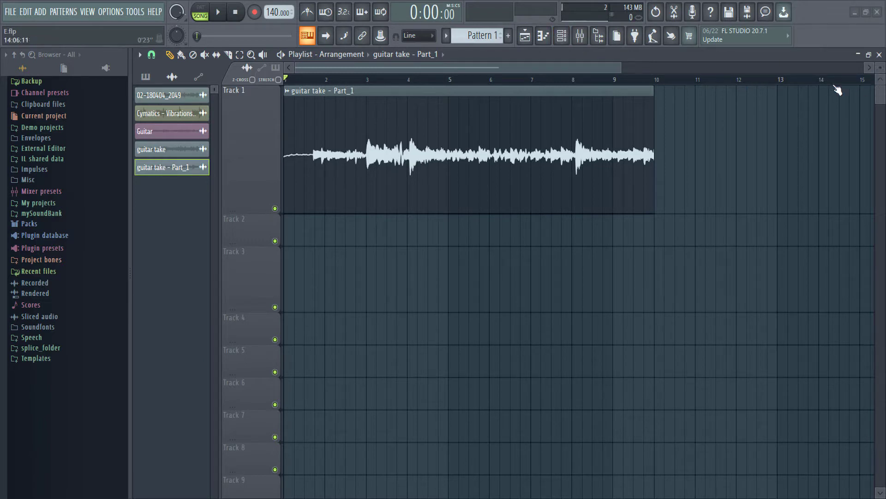
# Step: Bring the empty ocenaudio window to the front over the FL Studio guitar take project
pyautogui.click(580, 36)
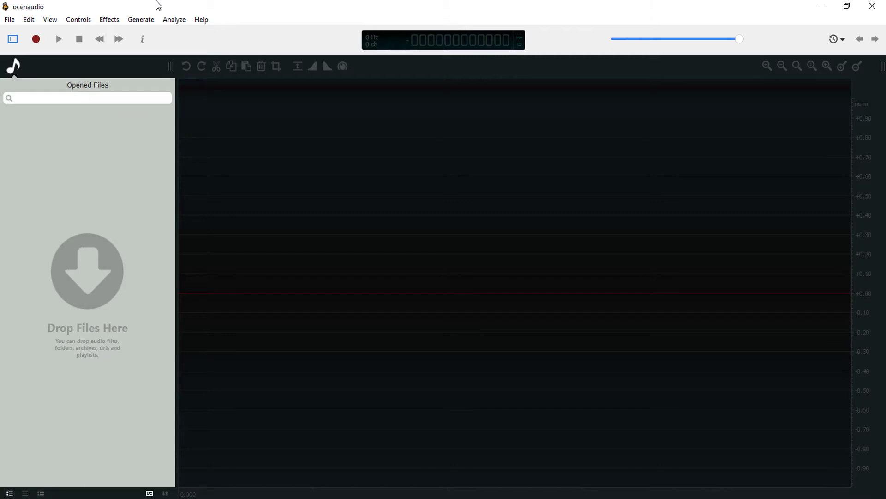
# Step: Minimize ocenaudio and start a new External tools entry in FL Studio's File settings
pyautogui.click(822, 6)
pyautogui.click(114, 14)
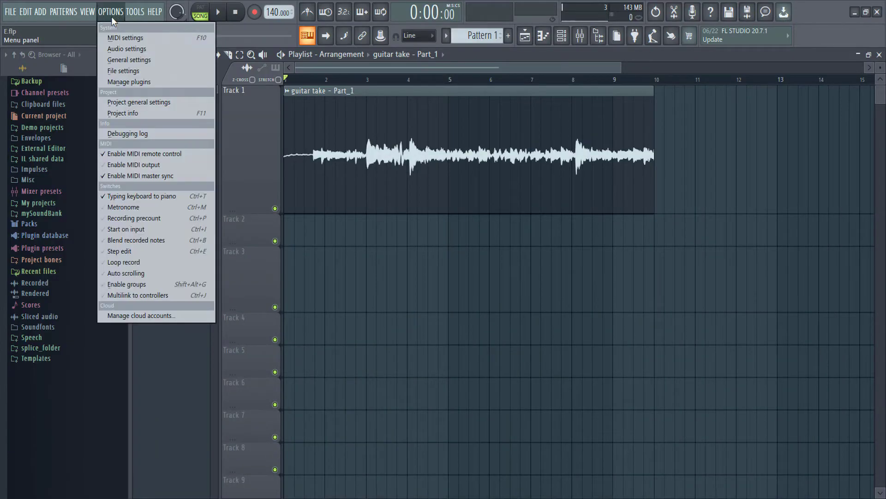
pyautogui.click(131, 73)
pyautogui.moveTo(440, 68); pyautogui.dragTo(412, 50)
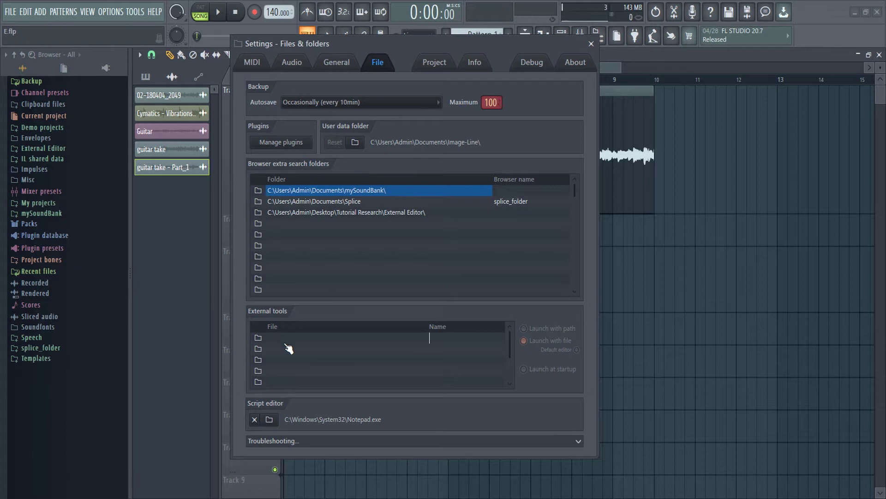
pyautogui.click(260, 338)
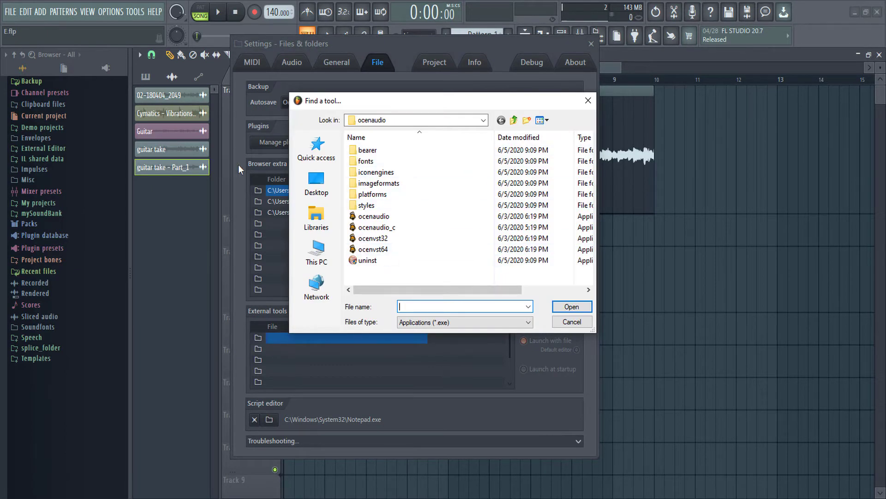
# Step: Browse to C:\Program Files\ocenaudio and choose ocenaudio.exe as the external tool
pyautogui.click(316, 254)
pyautogui.scroll(-2, 411, 222)
pyautogui.doubleClick(412, 223)
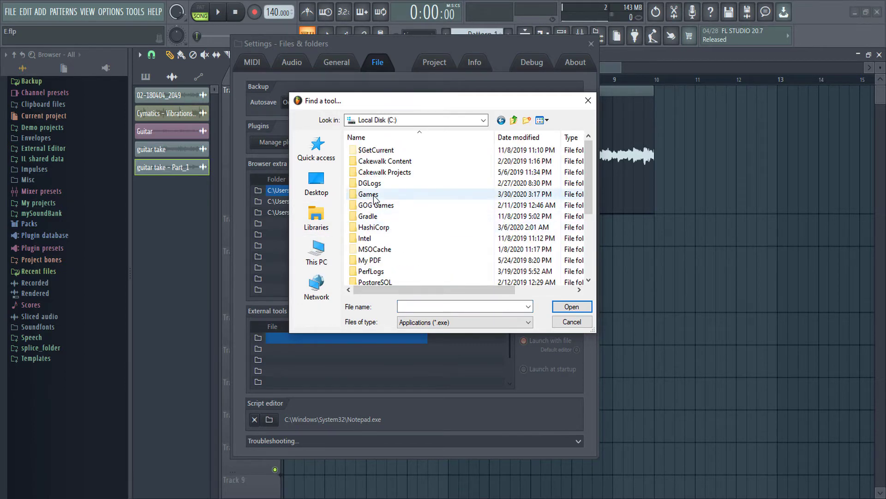
pyautogui.scroll(-2, 390, 235)
pyautogui.doubleClick(387, 228)
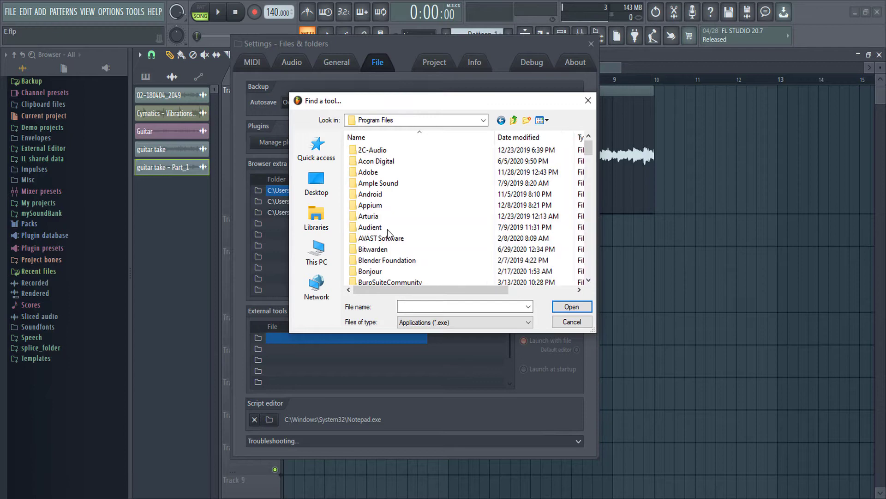
pyautogui.scroll(-3, 386, 230)
pyautogui.scroll(-12, 388, 235)
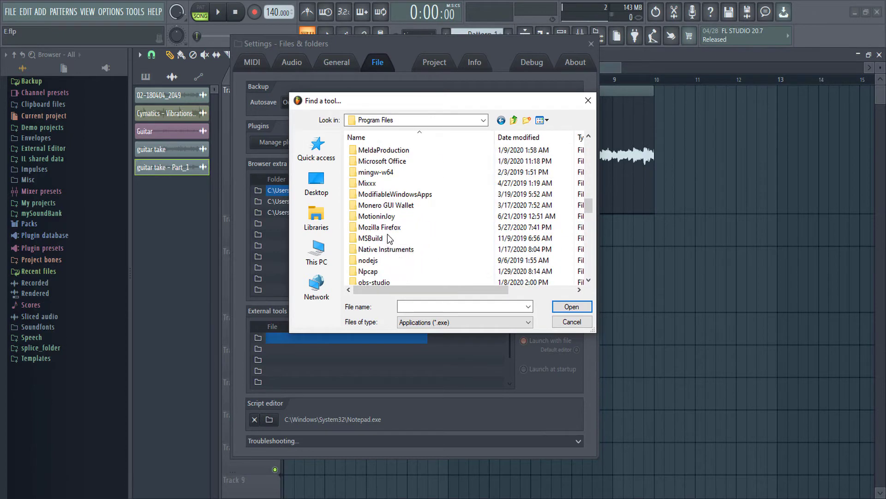
pyautogui.doubleClick(387, 226)
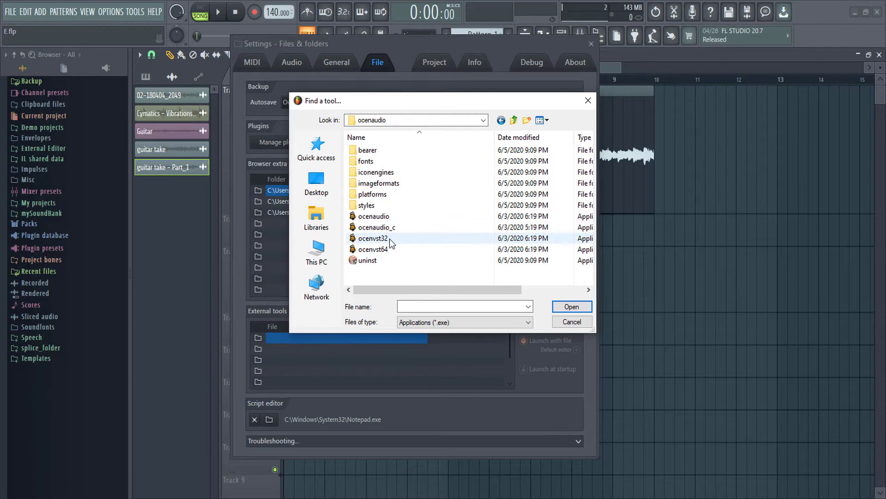
pyautogui.doubleClick(384, 213)
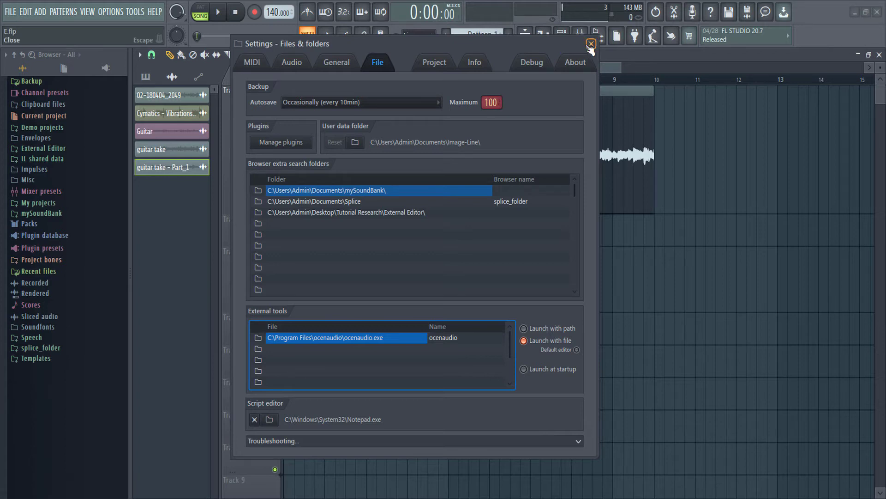
# Step: Close Settings, play and stop the song, then open the 'guitar take - Part_1' channel settings
pyautogui.click(591, 43)
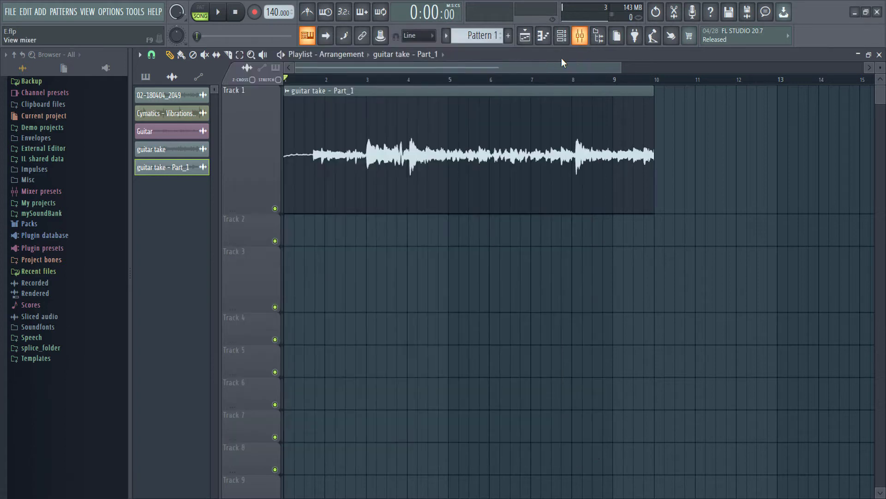
pyautogui.click(222, 14)
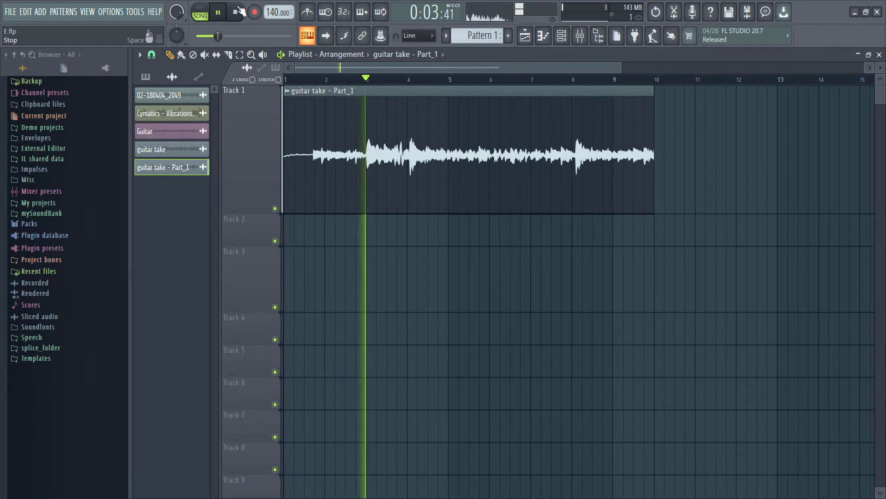
pyautogui.press('space')
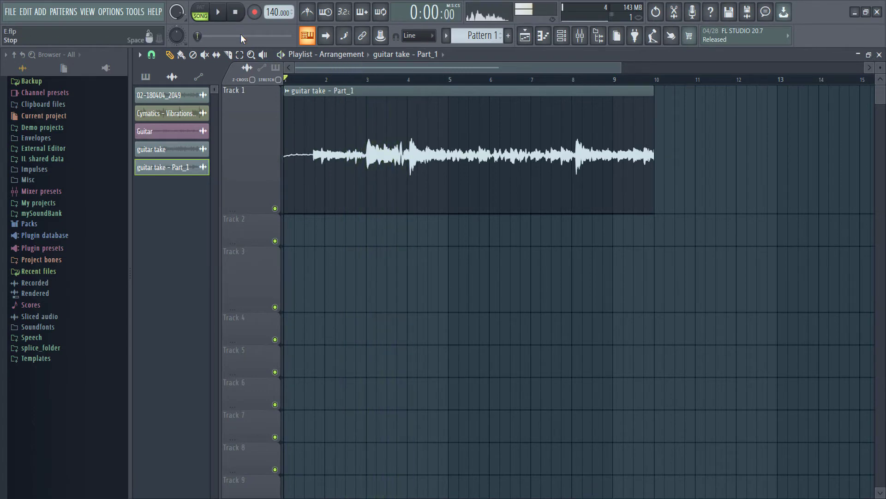
pyautogui.doubleClick(552, 186)
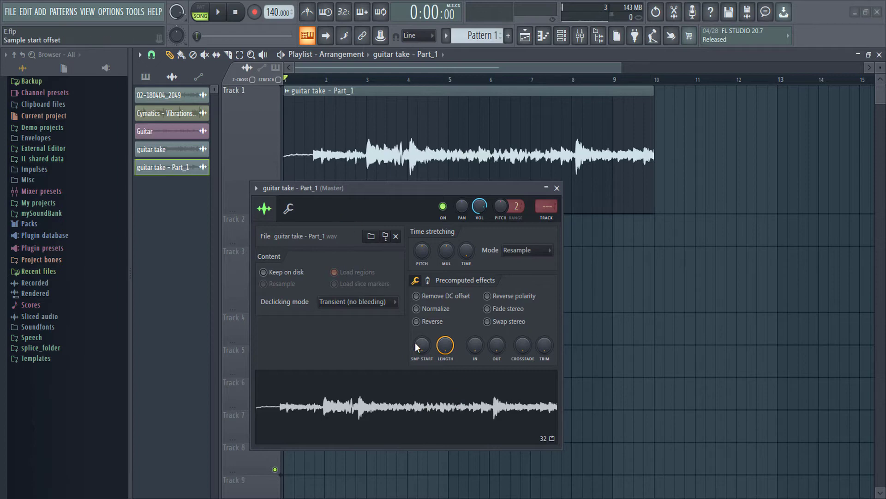
# Step: Send the 'guitar take - Part_1' waveform to ocenaudio from its Tools menu
pyautogui.rightClick(422, 398)
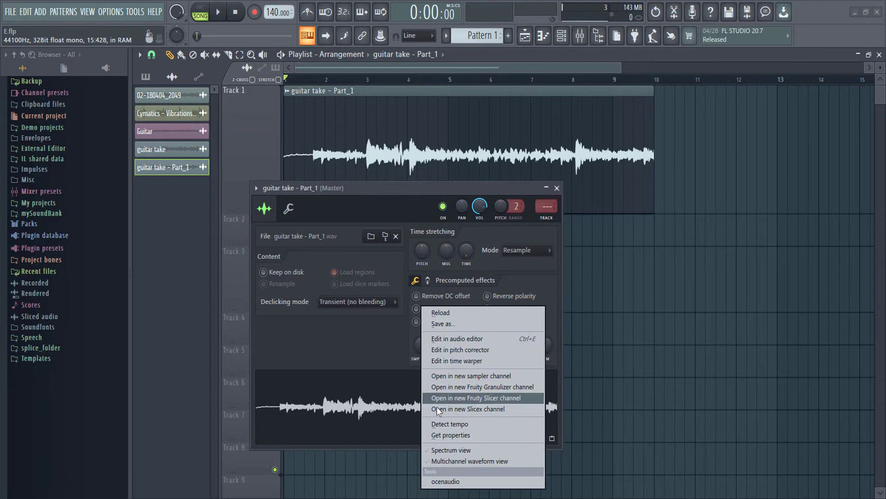
pyautogui.click(455, 481)
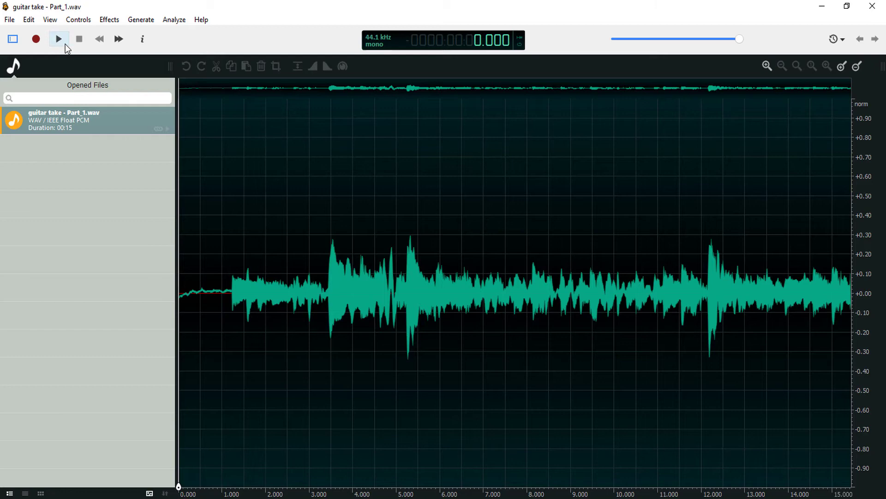
# Step: Play the take and select the noise-only stretch from about 0.33 to 1.07 s
pyautogui.click(65, 43)
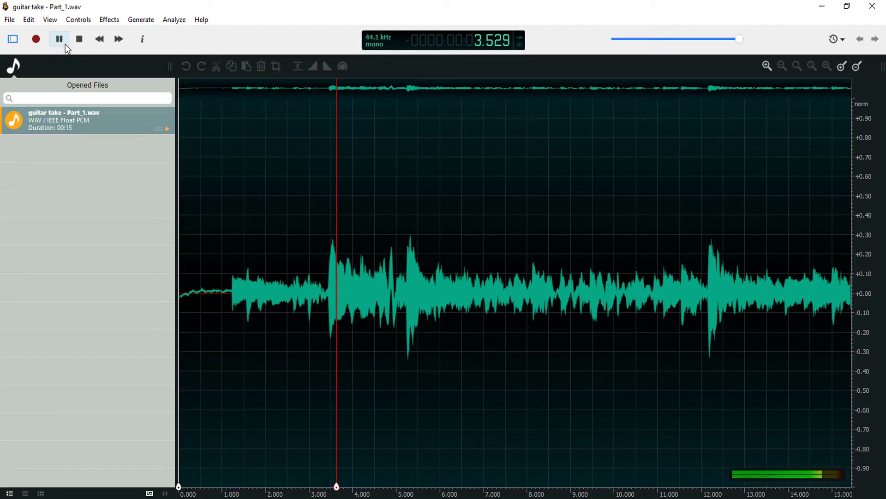
pyautogui.click(79, 40)
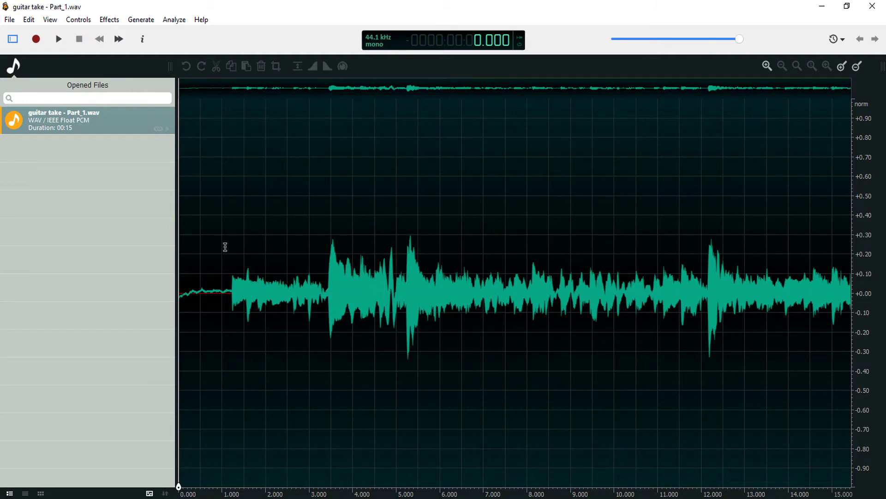
pyautogui.moveTo(225, 245); pyautogui.dragTo(192, 238)
pyautogui.hotkey('ctrl', 'g')
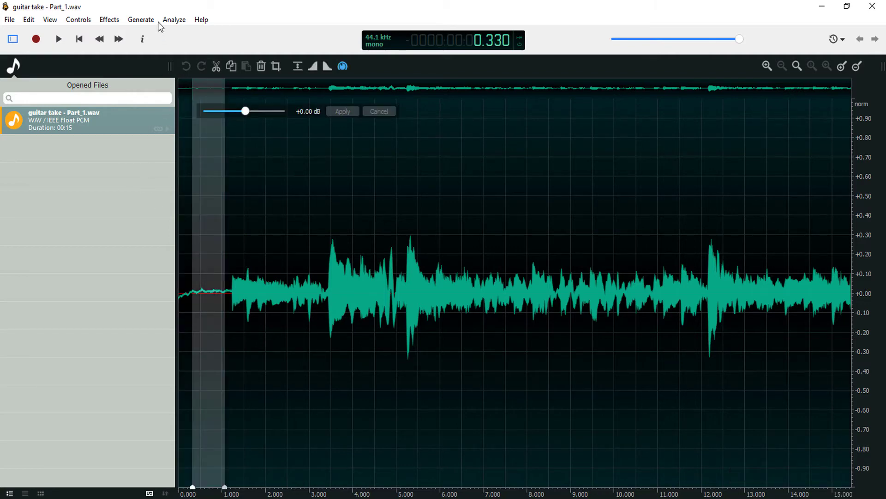
# Step: Bring up Effects > Noise Reduction for the selected quiet stretch
pyautogui.click(110, 20)
pyautogui.moveTo(149, 187)
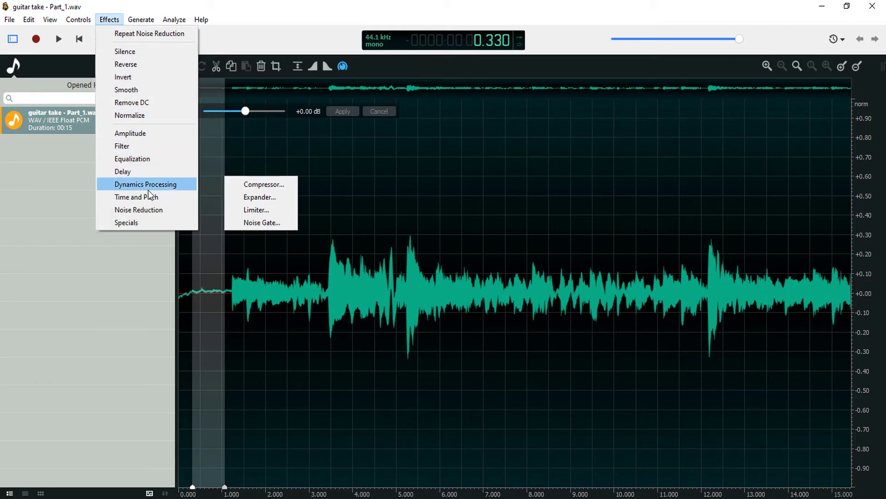
pyautogui.moveTo(149, 213)
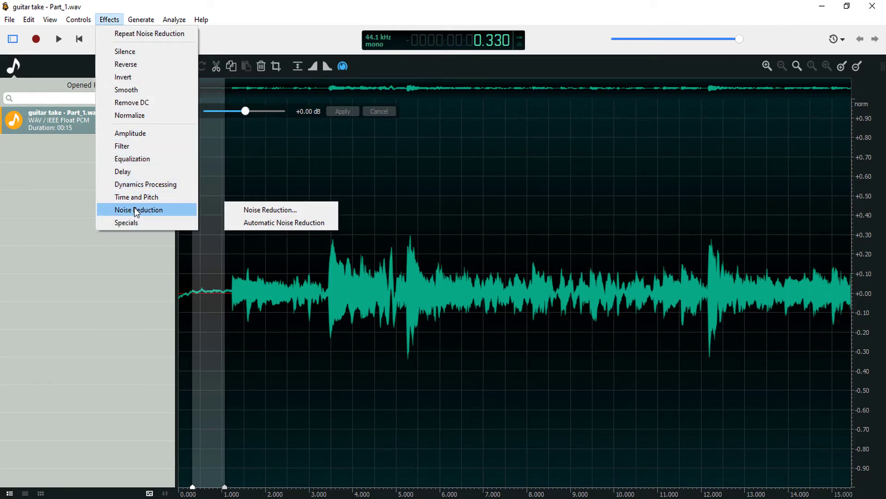
pyautogui.click(276, 210)
# Step: Capture a noise profile from the selected quiet opening
pyautogui.click(342, 325)
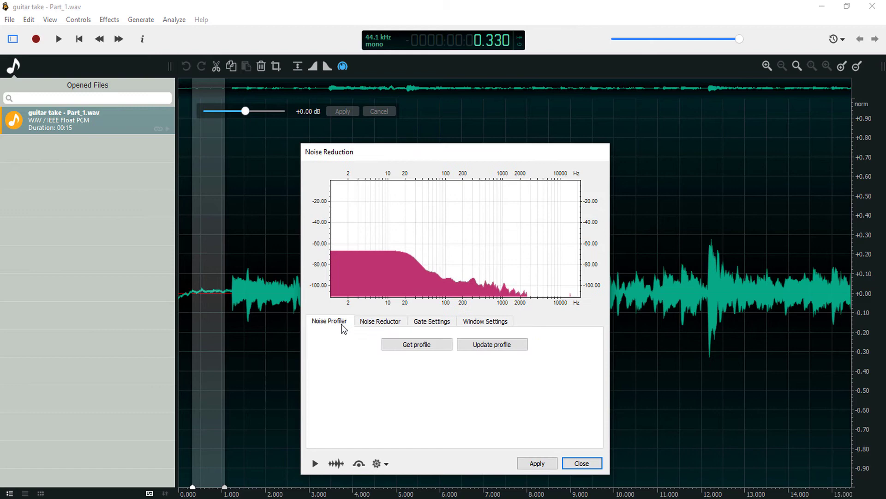
pyautogui.click(445, 348)
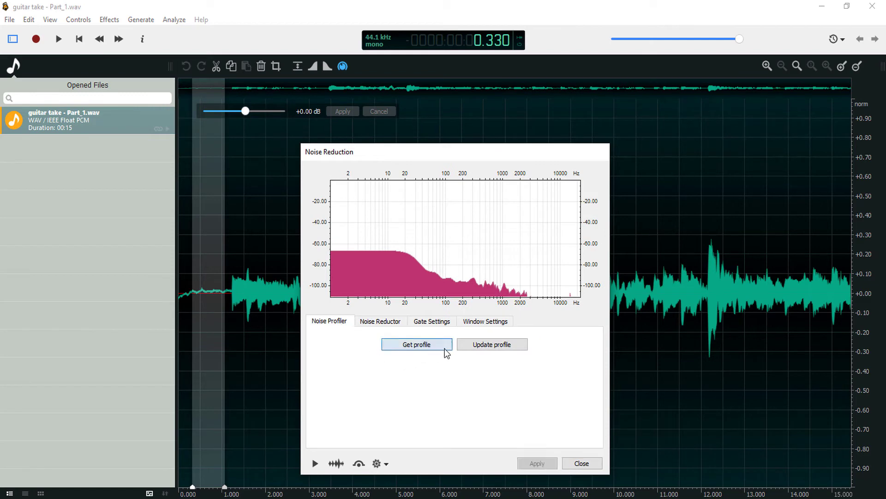
pyautogui.click(581, 464)
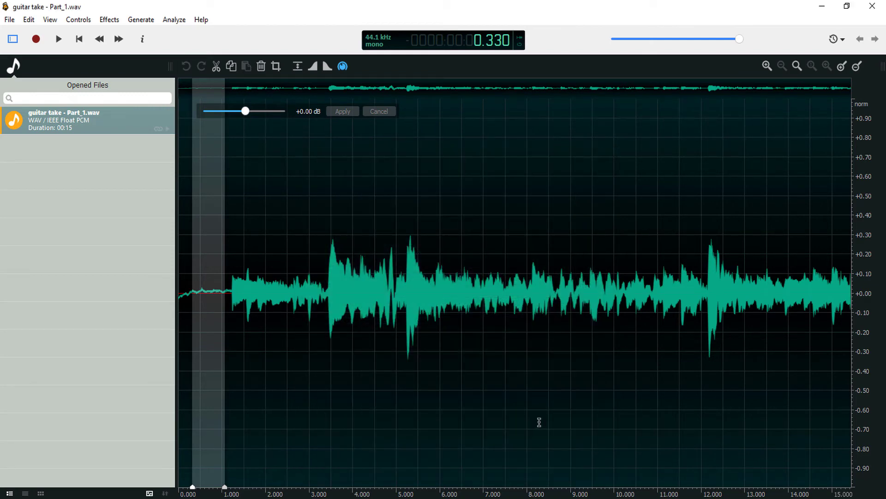
# Step: Select the whole take and preview noise reduction with the output set to Remove noise
pyautogui.hotkey('ctrl', 'a')
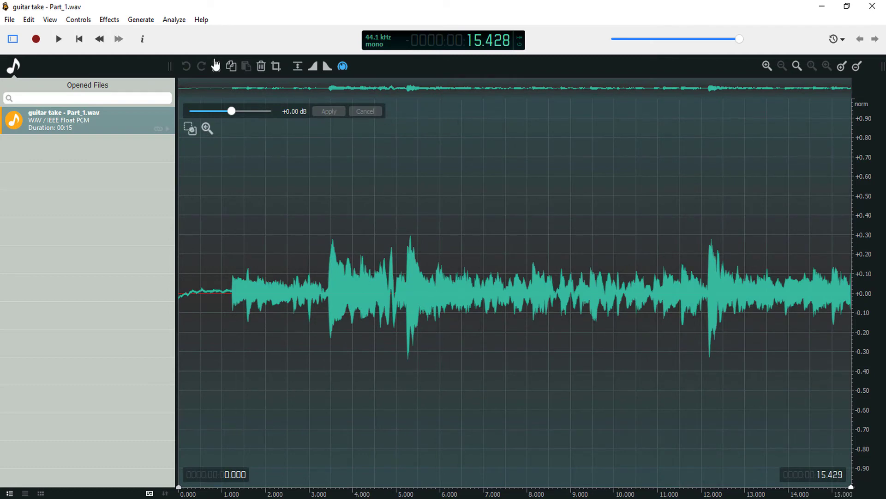
pyautogui.click(106, 22)
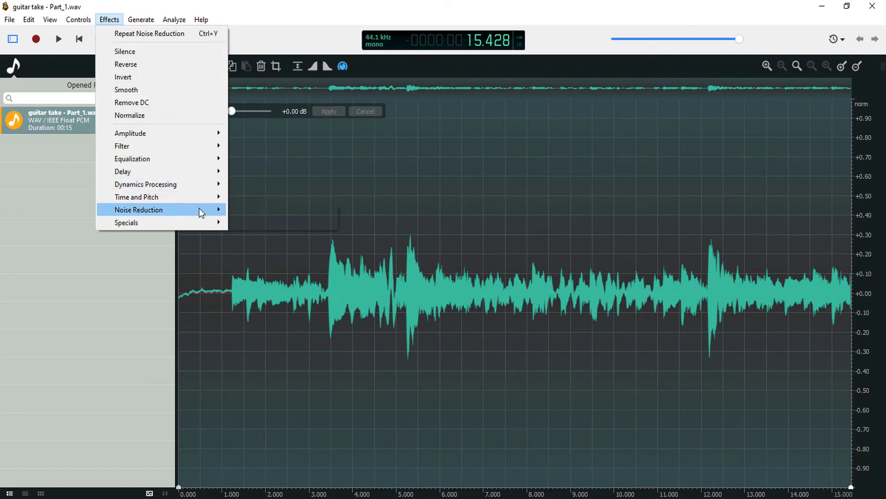
pyautogui.click(243, 210)
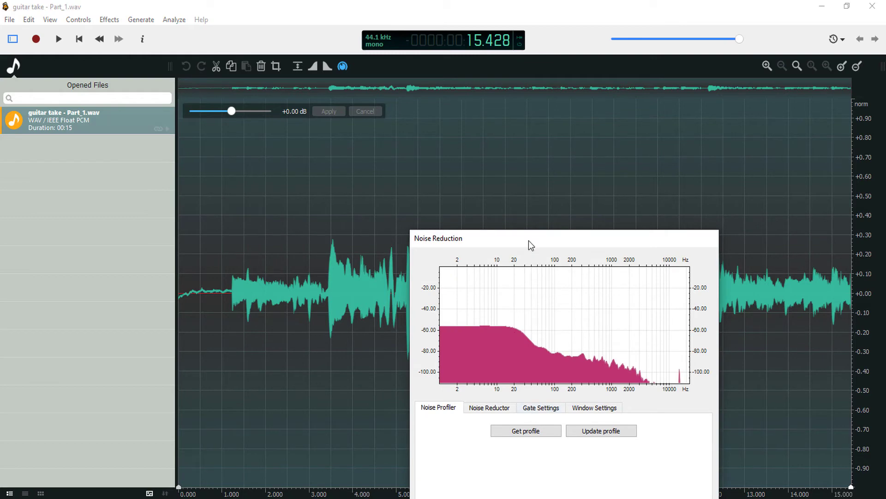
pyautogui.click(373, 283)
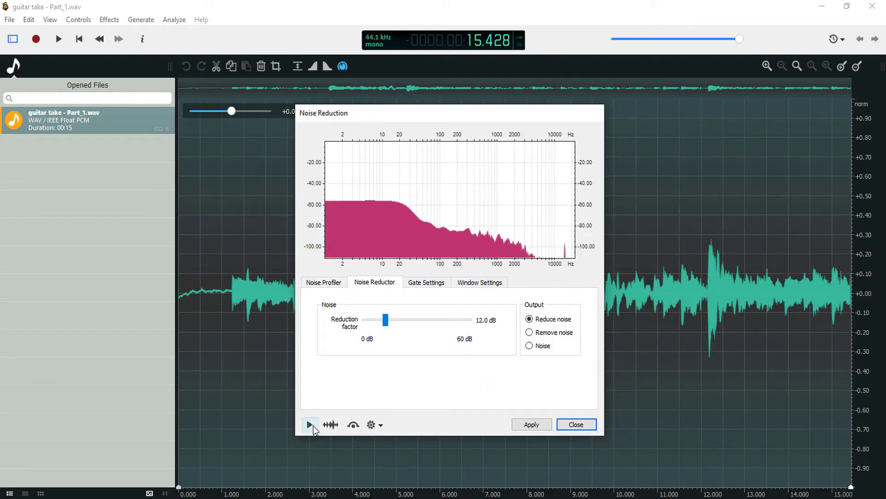
pyautogui.click(310, 424)
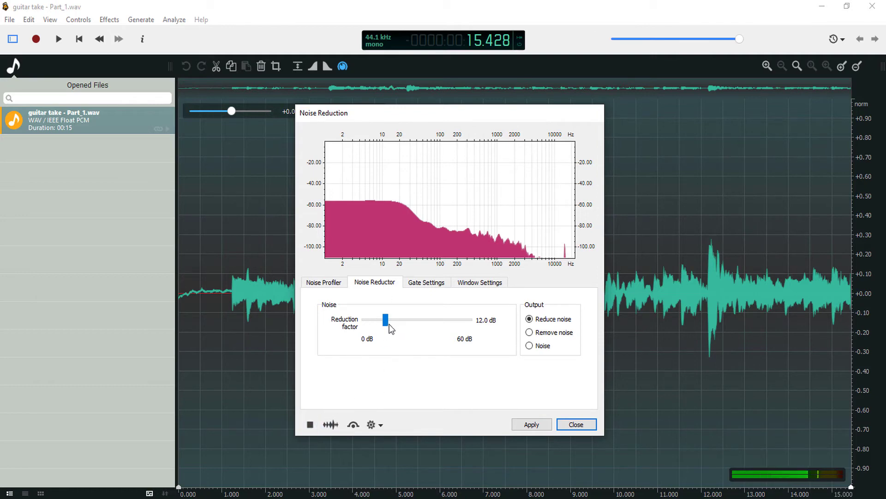
pyautogui.click(529, 332)
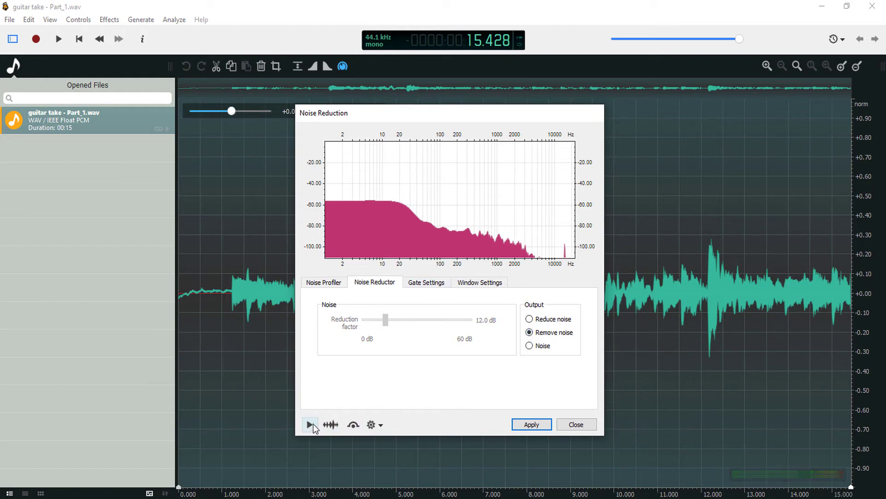
pyautogui.click(313, 423)
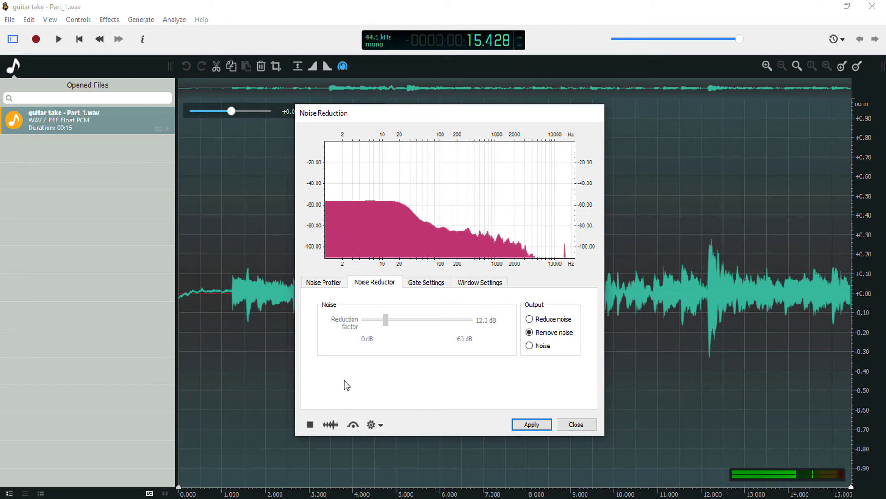
pyautogui.click(576, 424)
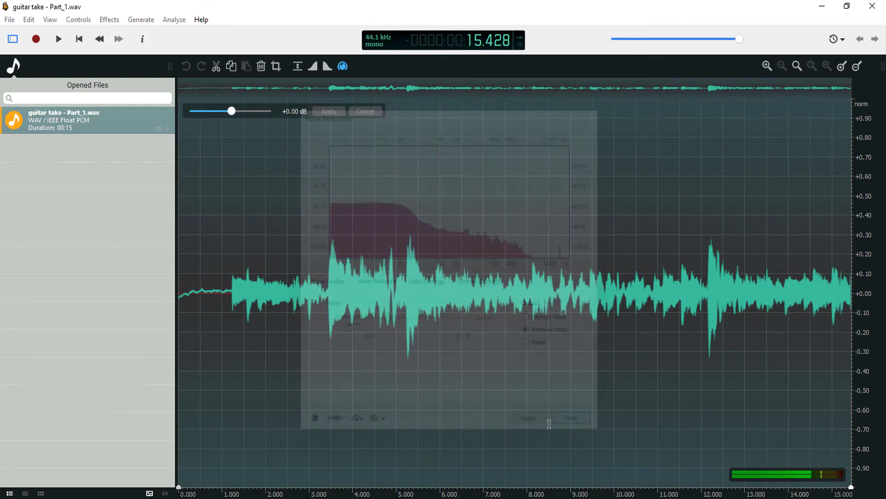
# Step: Apply the 12.0 dB noise removal to the entire guitar take
pyautogui.click(109, 20)
pyautogui.moveTo(154, 211)
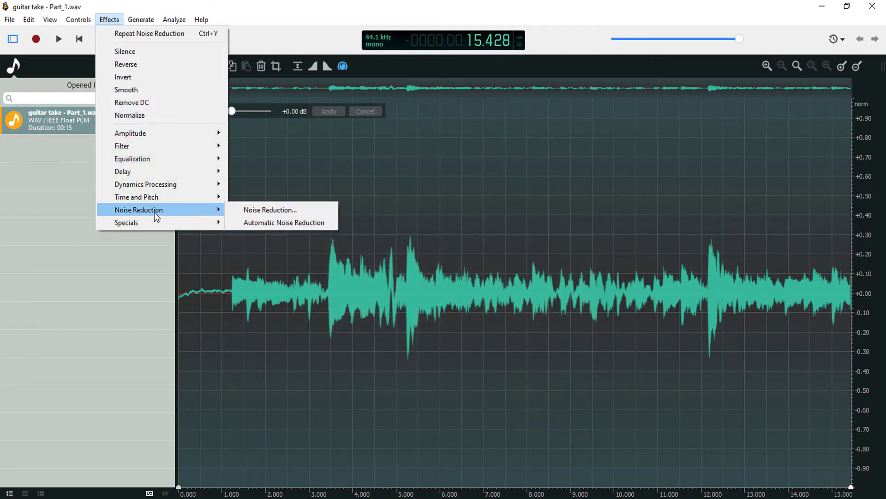
pyautogui.click(270, 210)
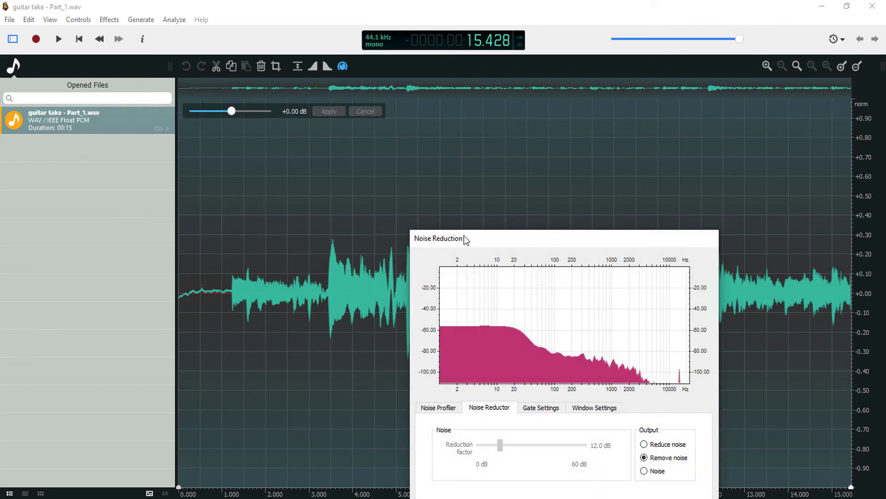
pyautogui.moveTo(464, 236); pyautogui.dragTo(317, 104)
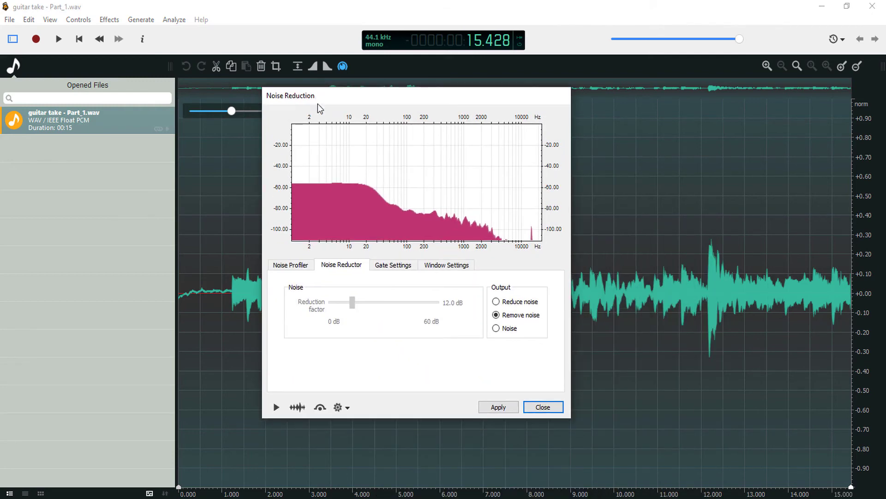
pyautogui.click(510, 407)
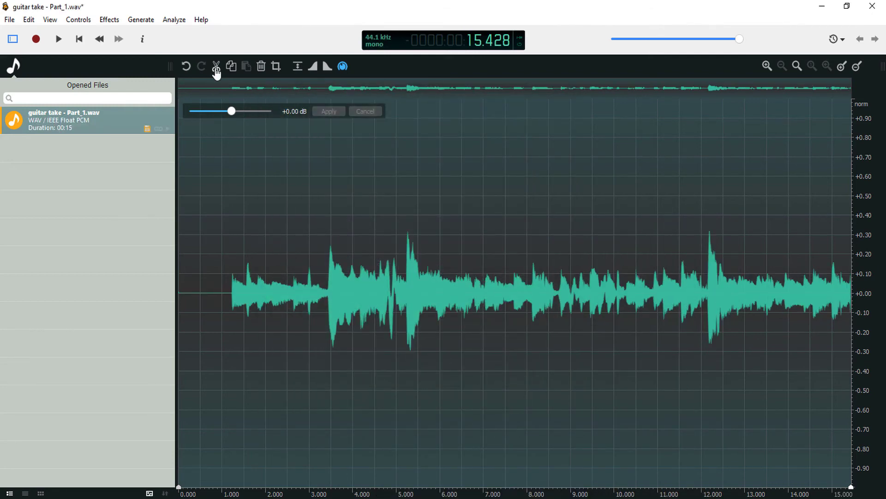
# Step: Listen to the denoised take, save it with Ctrl+S, and return to FL Studio
pyautogui.click(56, 39)
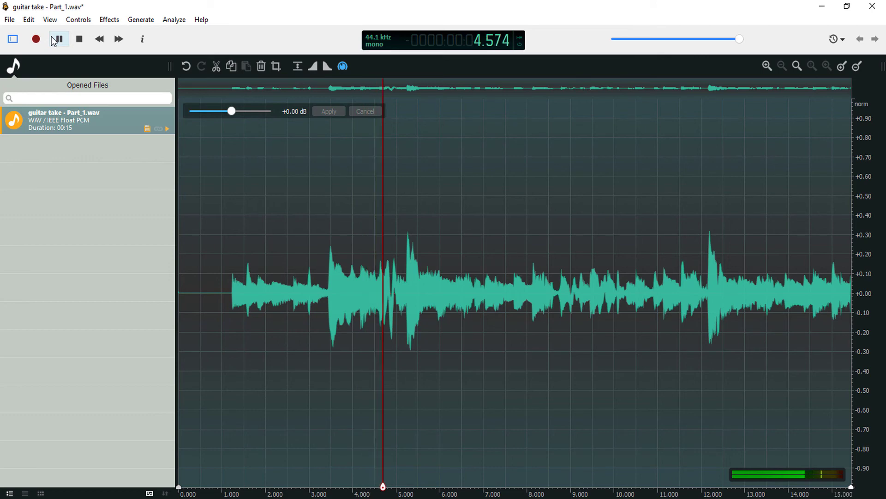
pyautogui.click(79, 39)
pyautogui.hotkey('ctrl', 's')
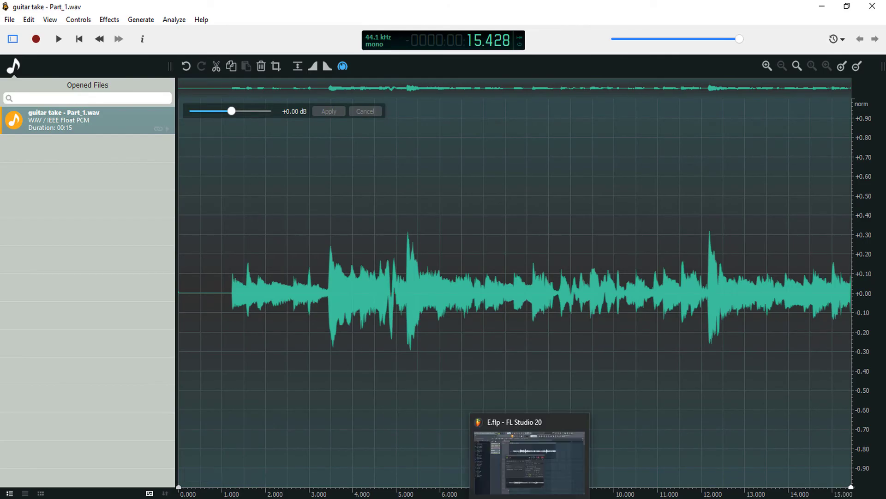
pyautogui.click(521, 443)
# Step: Reload the sample via Keep on disk, close the channel settings, and play the cleaned take
pyautogui.click(291, 276)
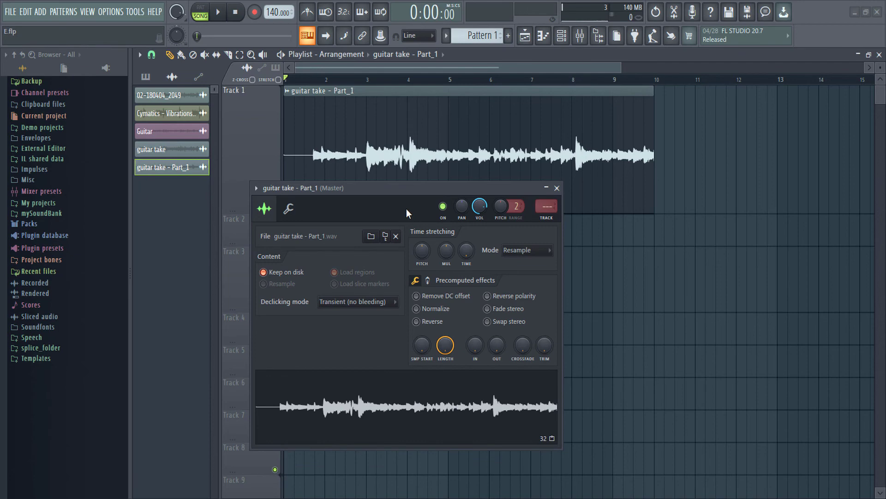
pyautogui.click(557, 187)
pyautogui.click(218, 13)
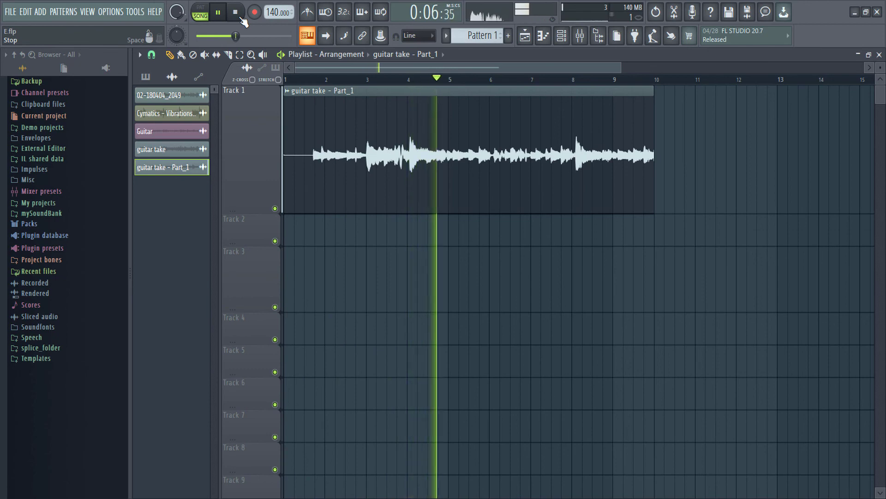
pyautogui.click(240, 18)
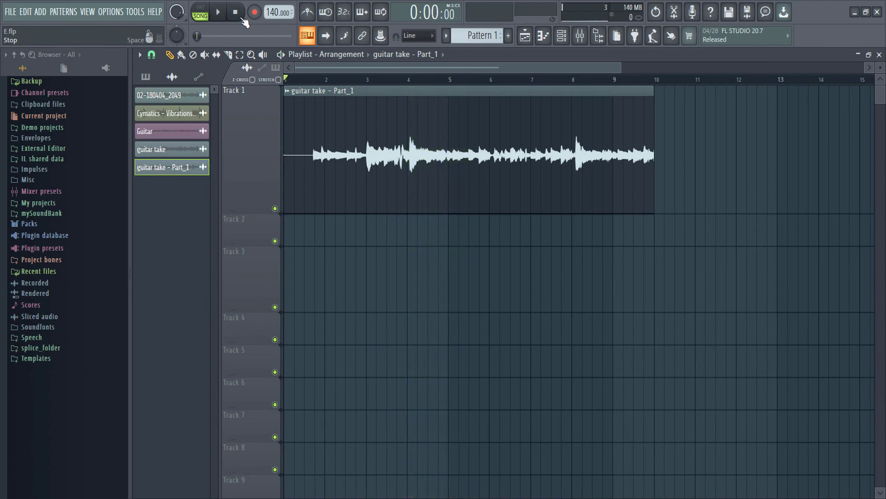